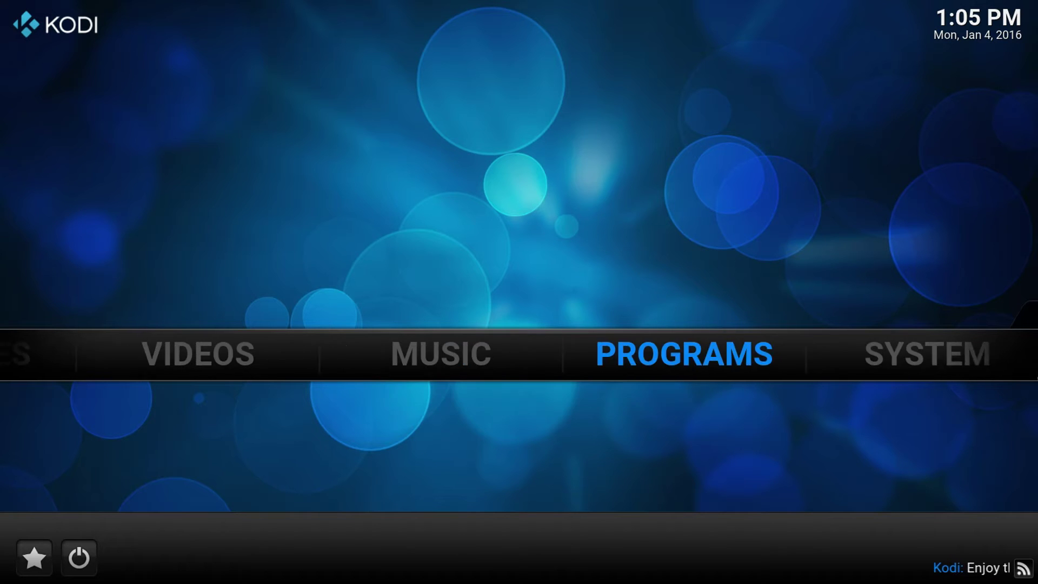
Open Kodi's File manager and cancel the Add source dialog
mouse_move(793, 371)
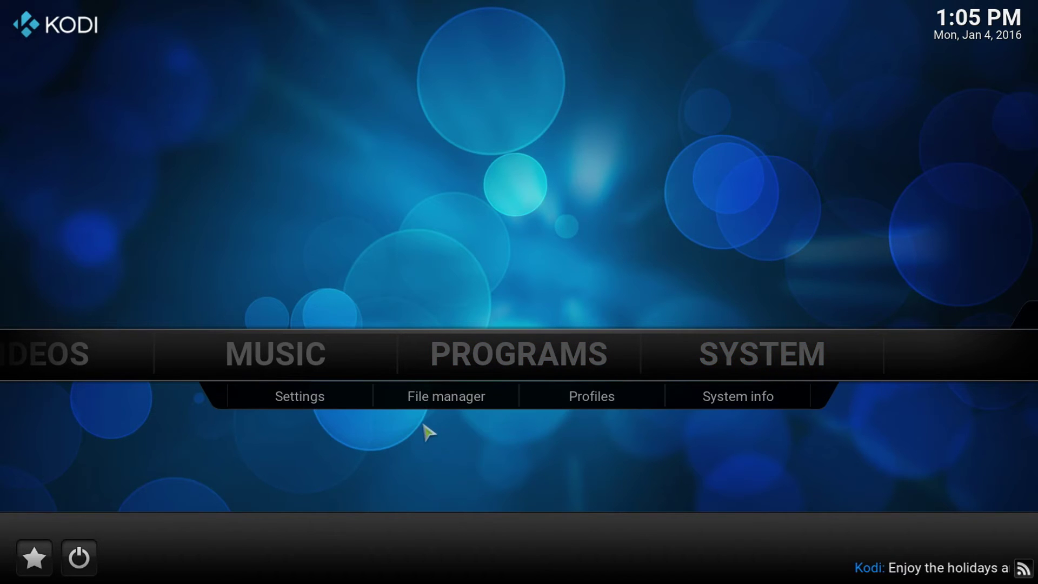
click(436, 403)
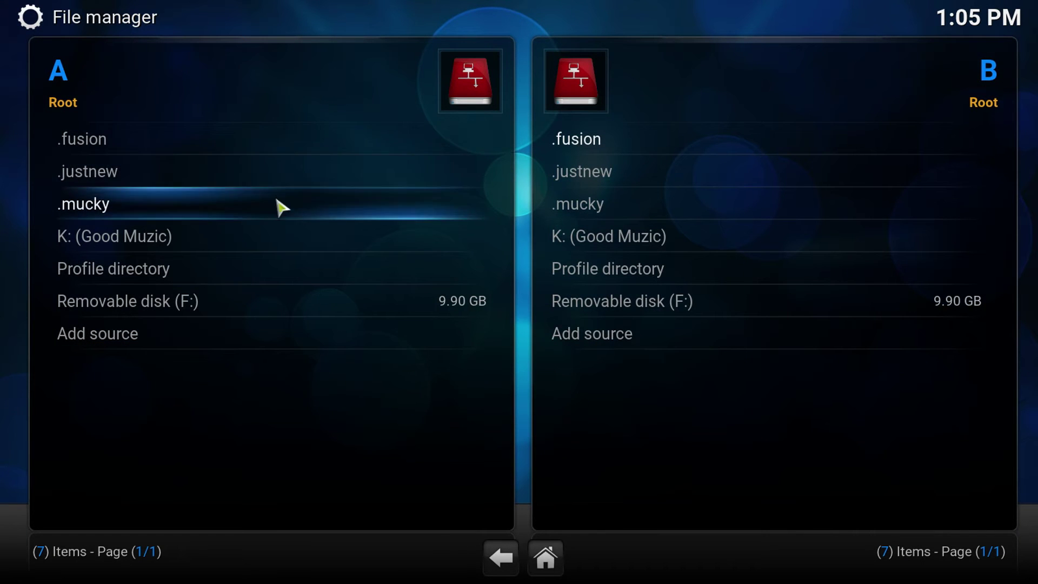
click(222, 335)
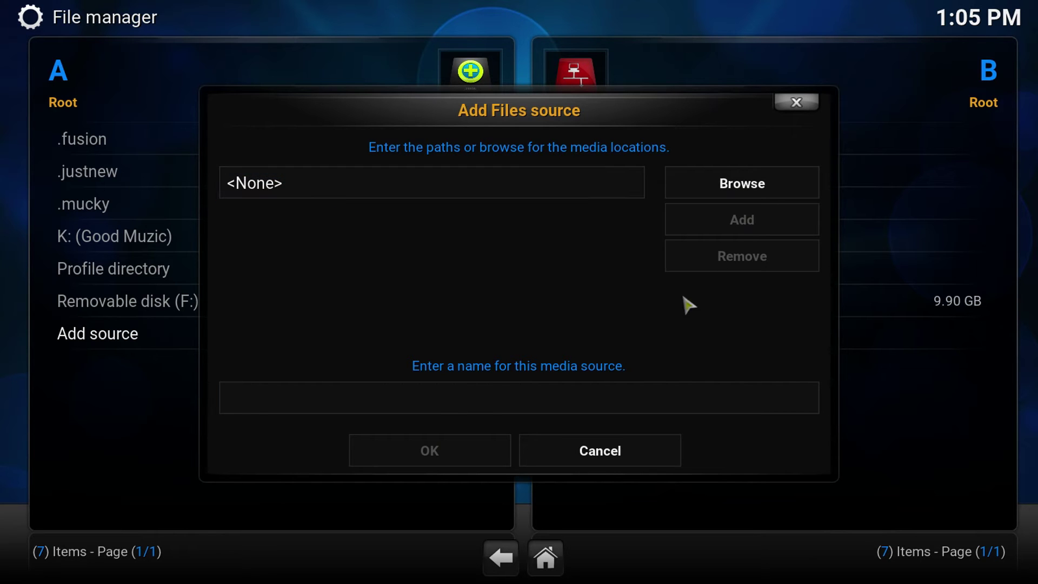
click(796, 102)
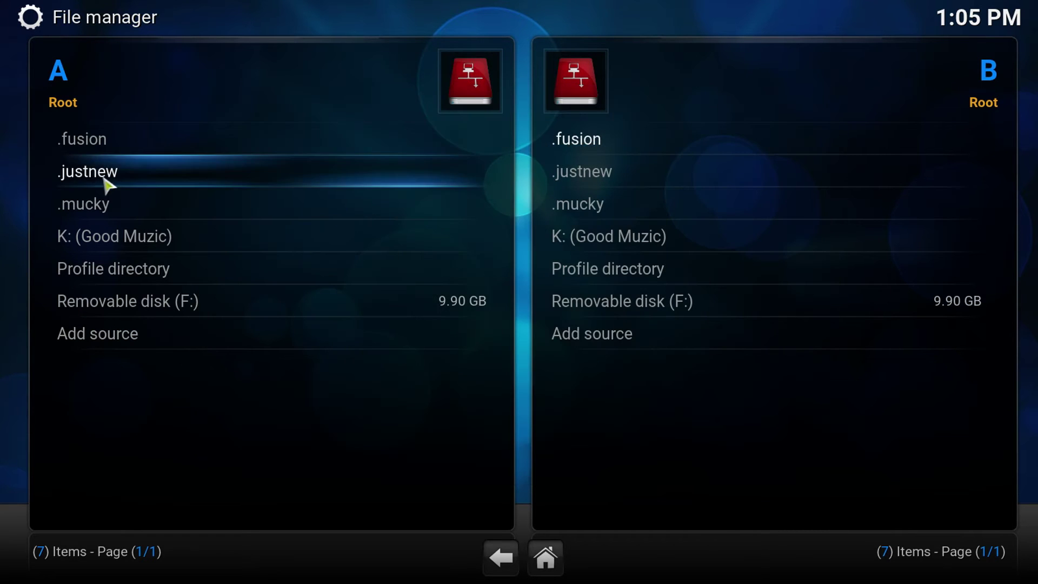
right_click(100, 154)
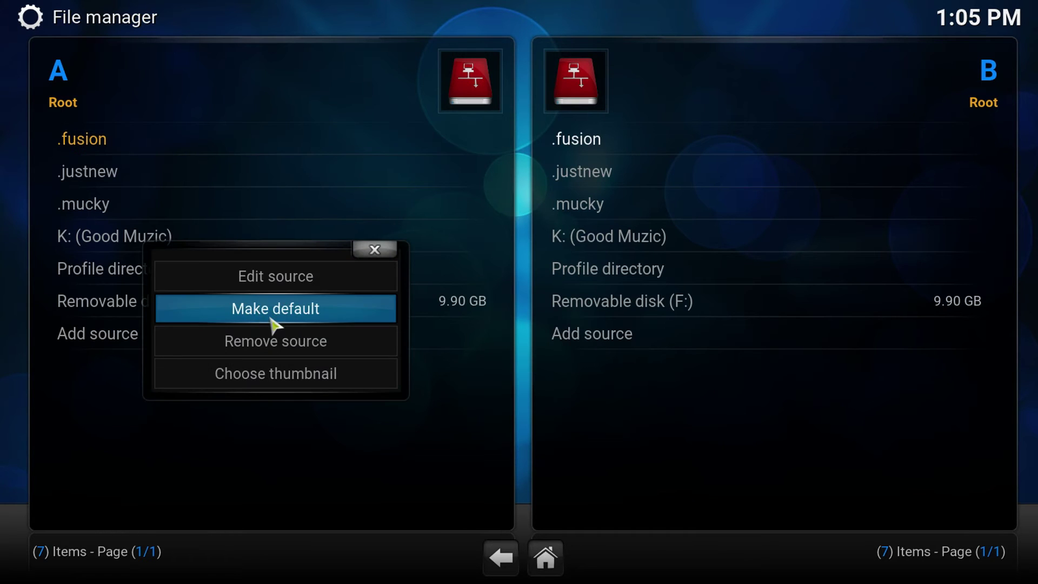
click(298, 289)
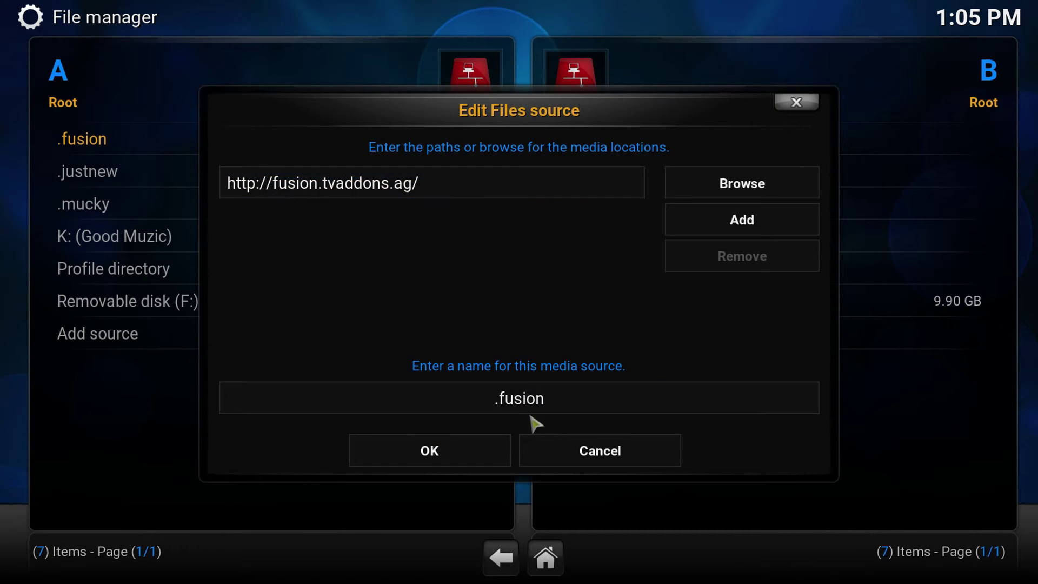
click(474, 464)
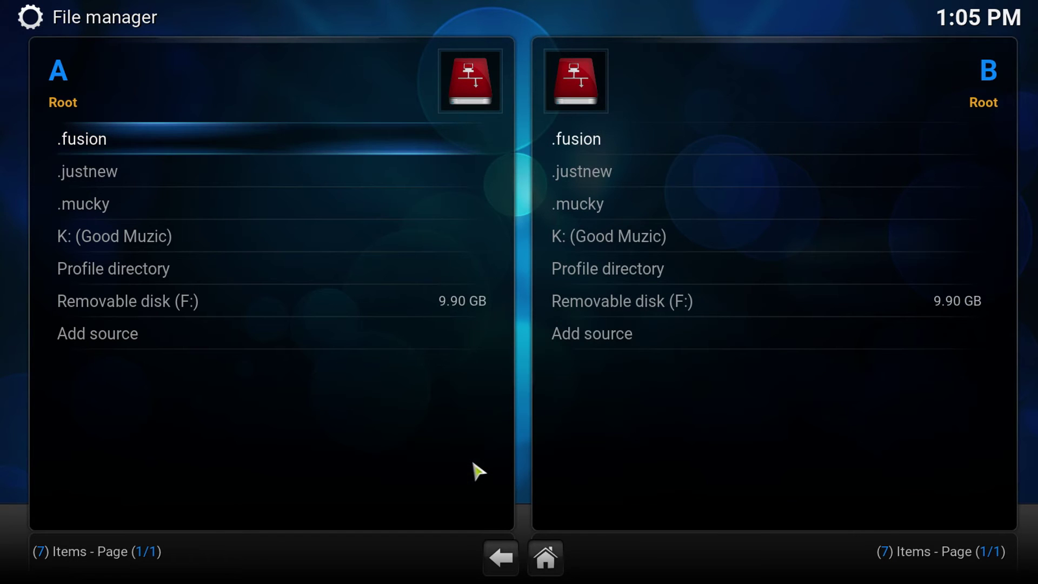
From Home, go to Settings > Add-ons > Install from zip file
click(556, 568)
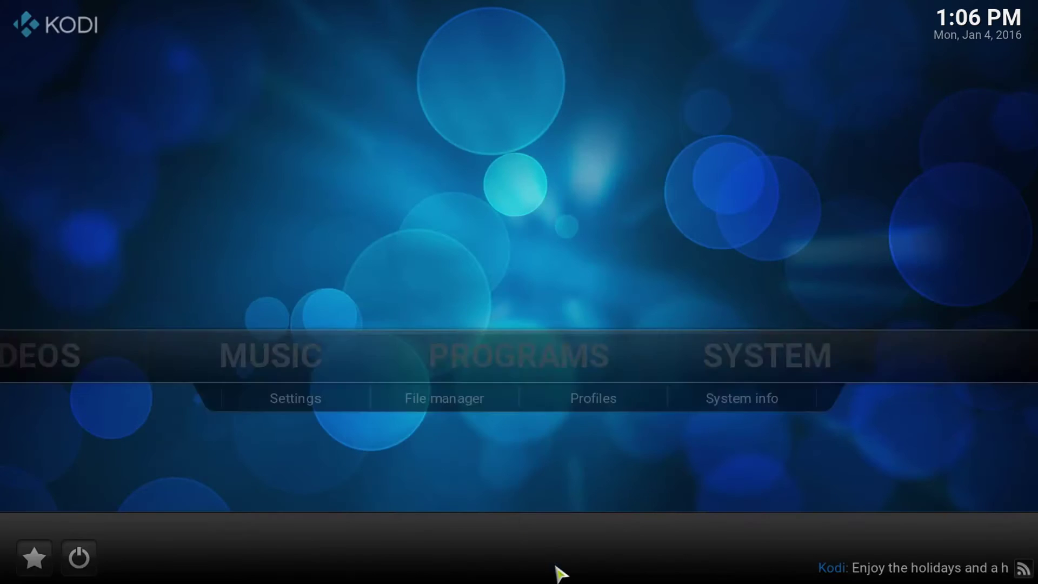
click(346, 405)
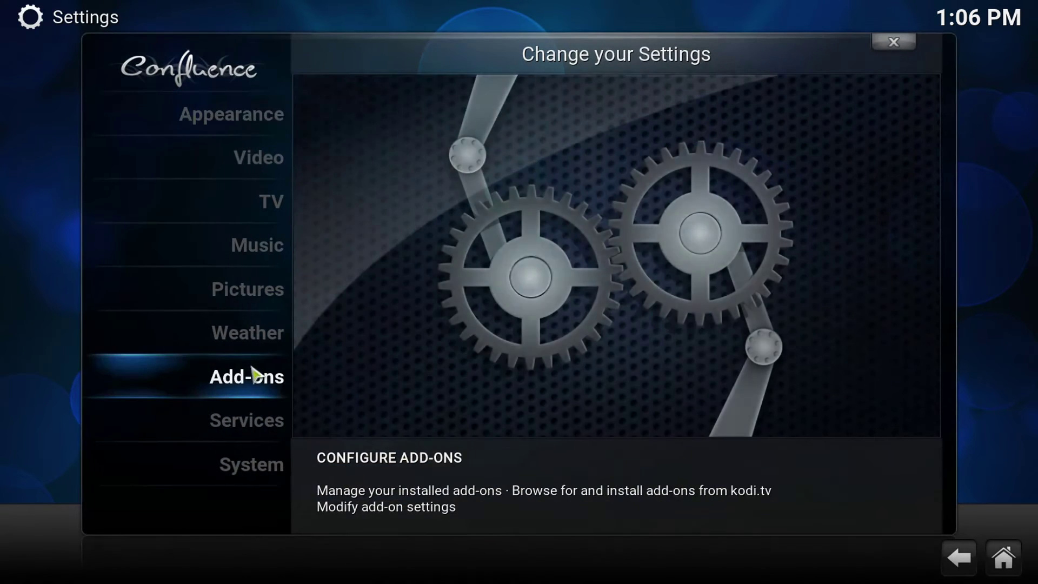
click(250, 389)
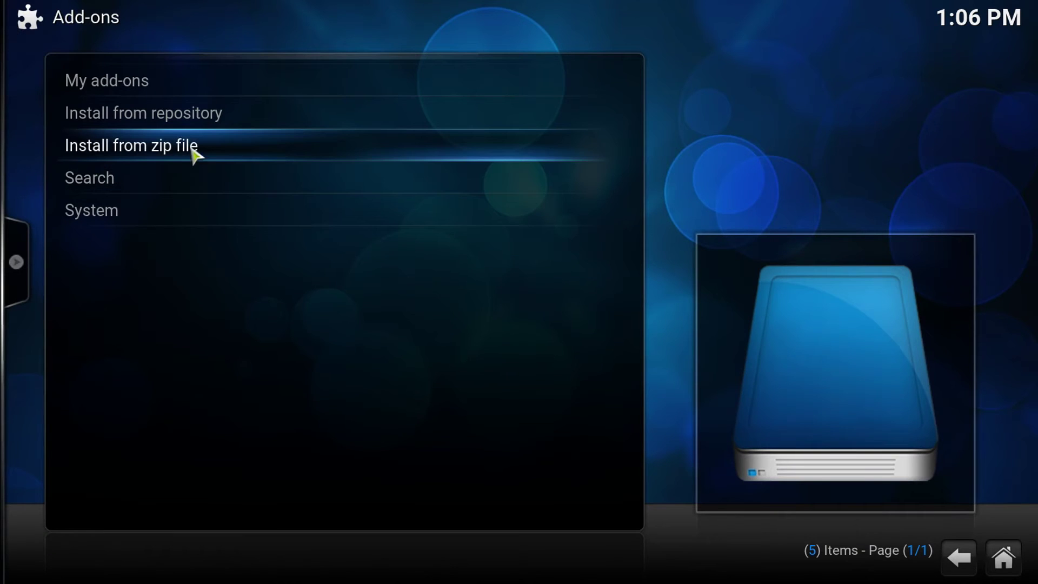
click(187, 146)
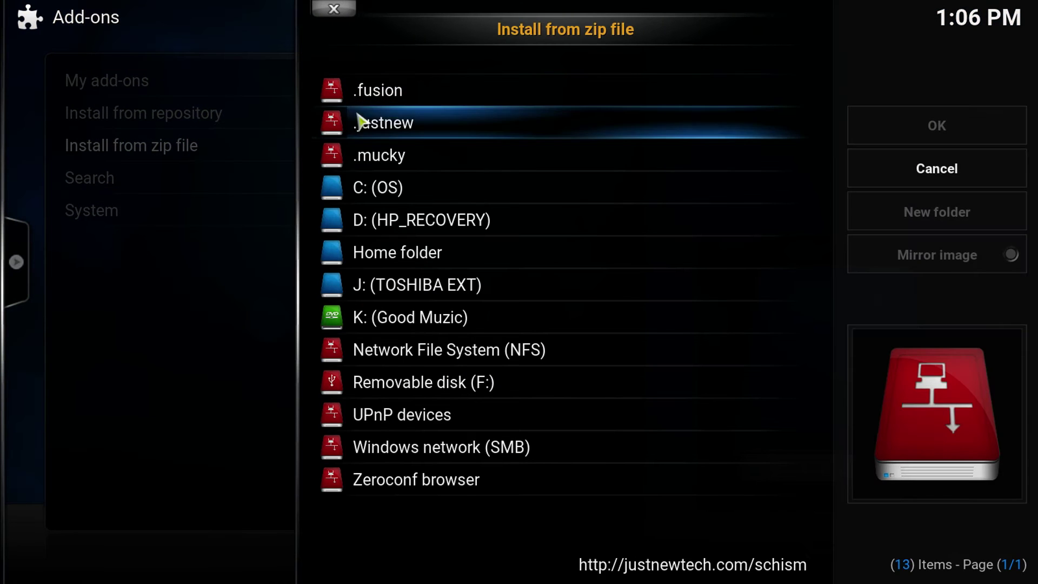
Browse .fusion > xbmc-repos > english repository zips, then close the browser
click(395, 102)
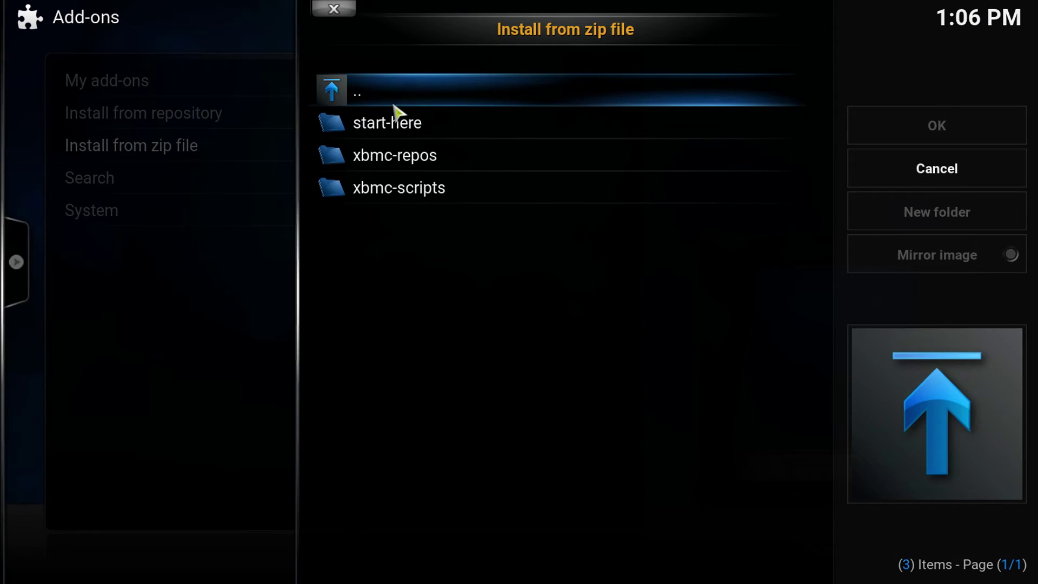
click(409, 161)
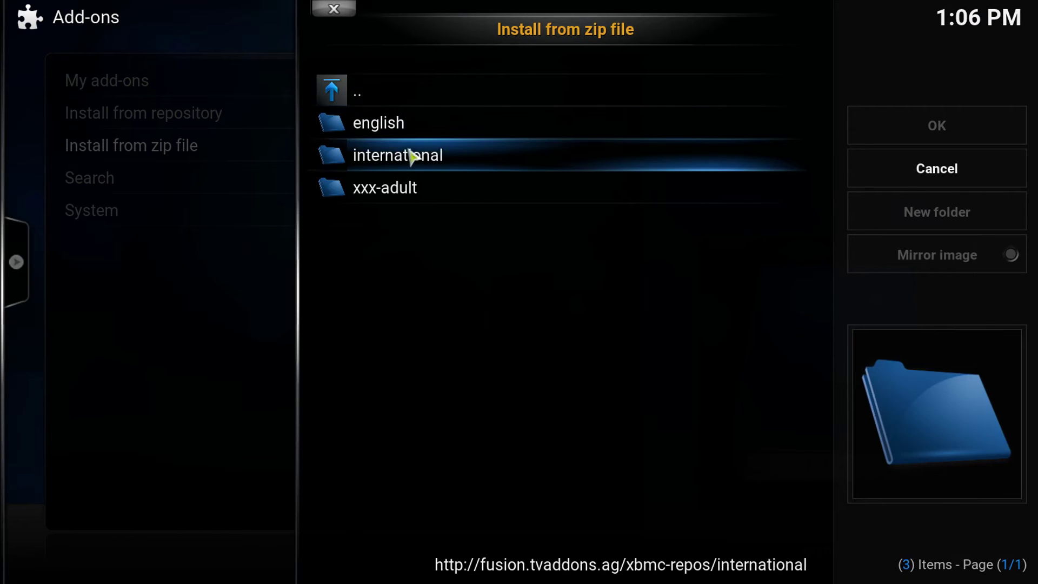
click(389, 128)
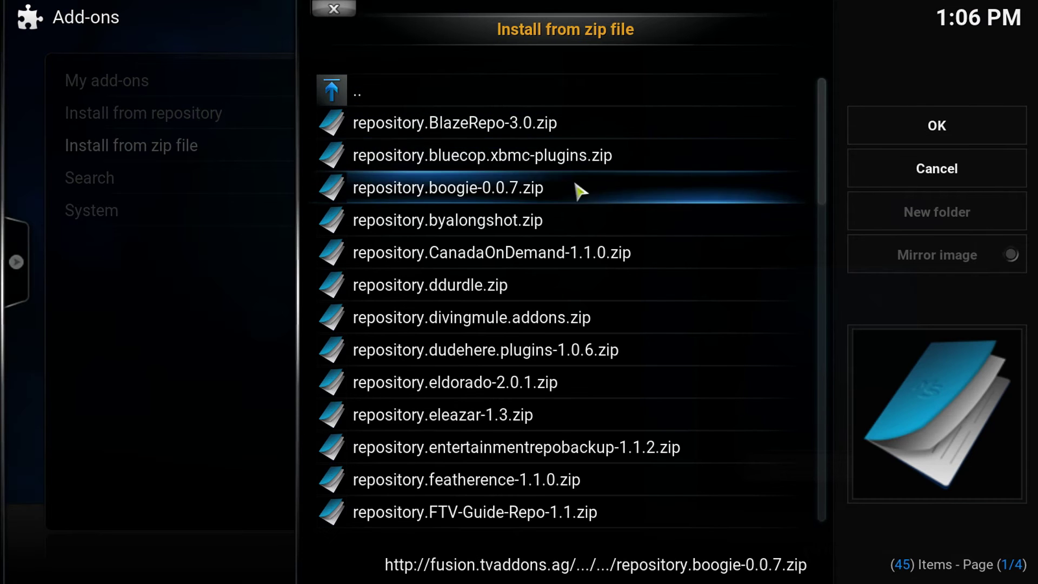
scroll(830, 189, down, 4)
scroll(830, 189, down, 10)
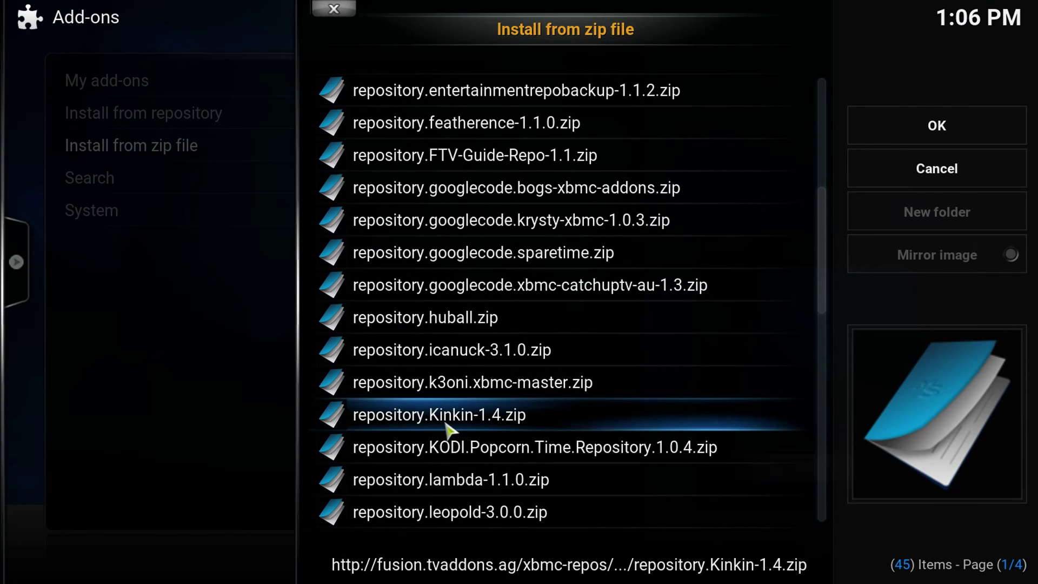
click(332, 10)
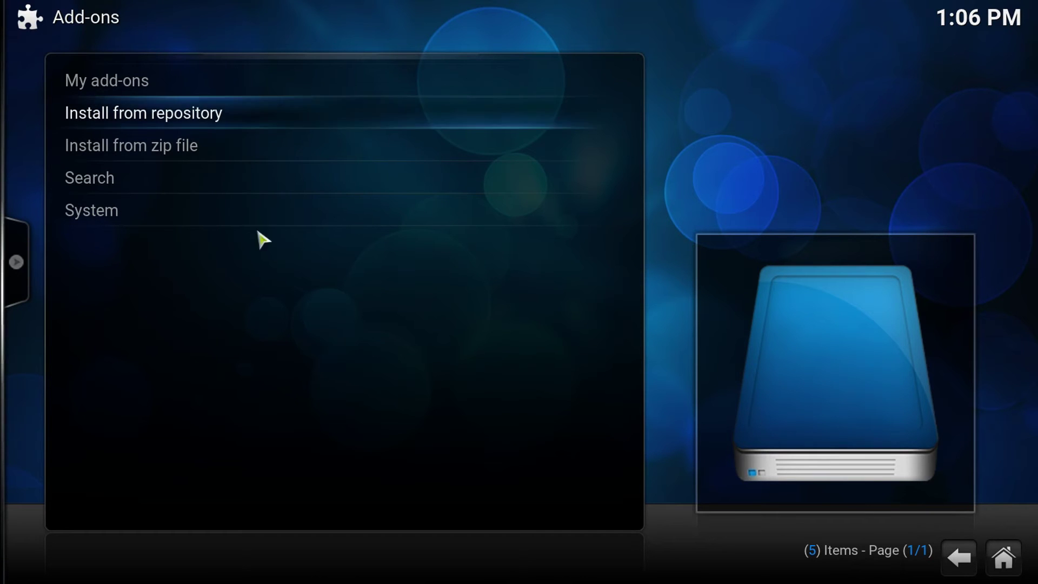
Check that Universal Parental Control 0.8.4 in Kinkins REPO program add-ons is enabled, then go Home
click(116, 120)
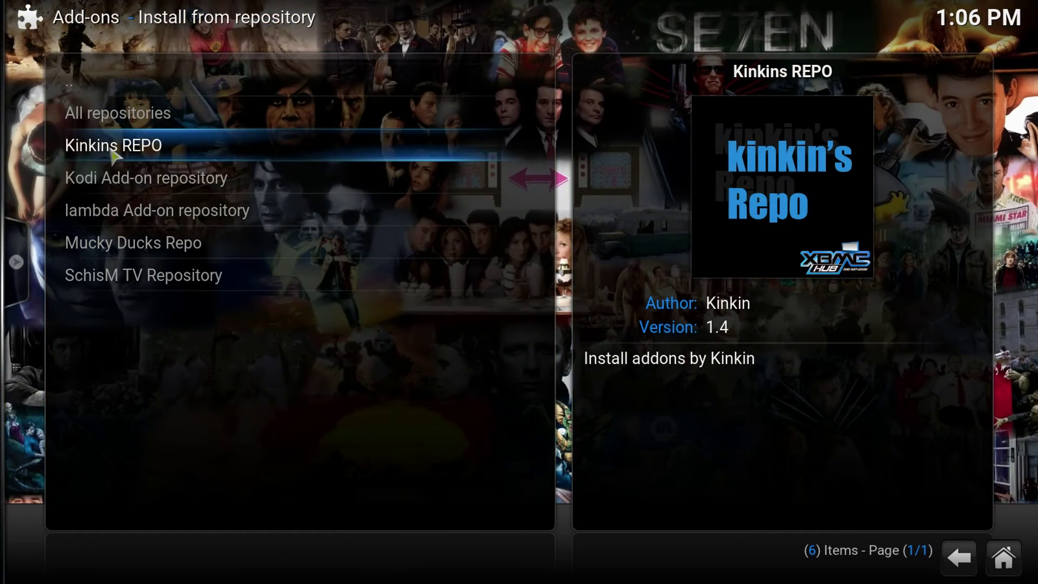
click(115, 154)
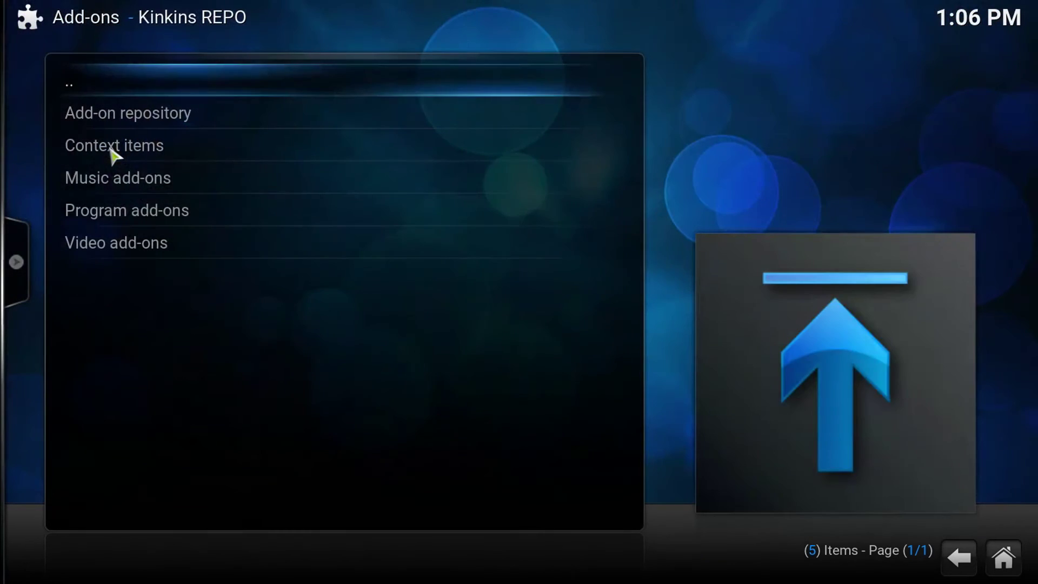
click(138, 230)
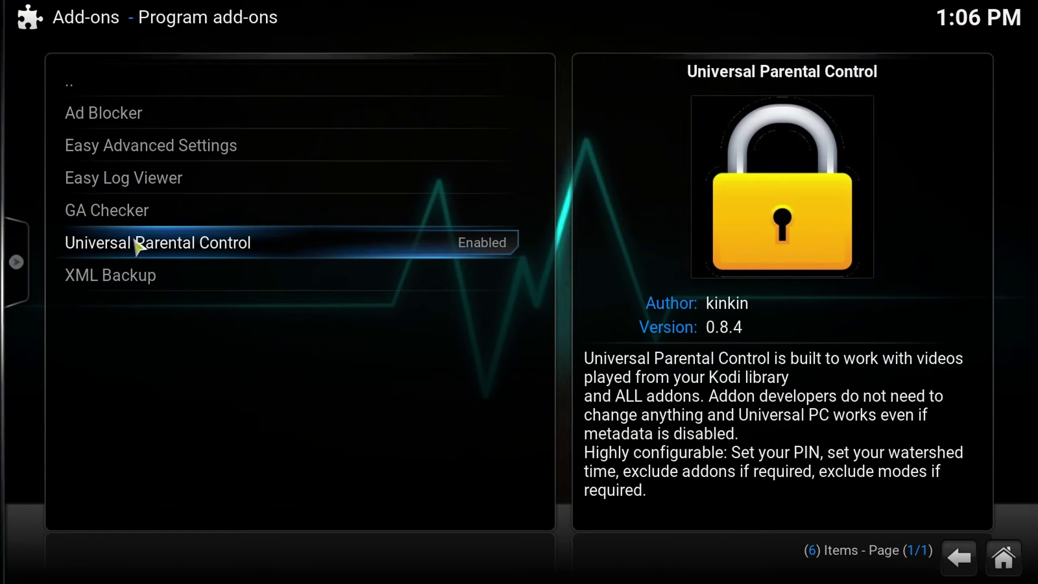
click(233, 247)
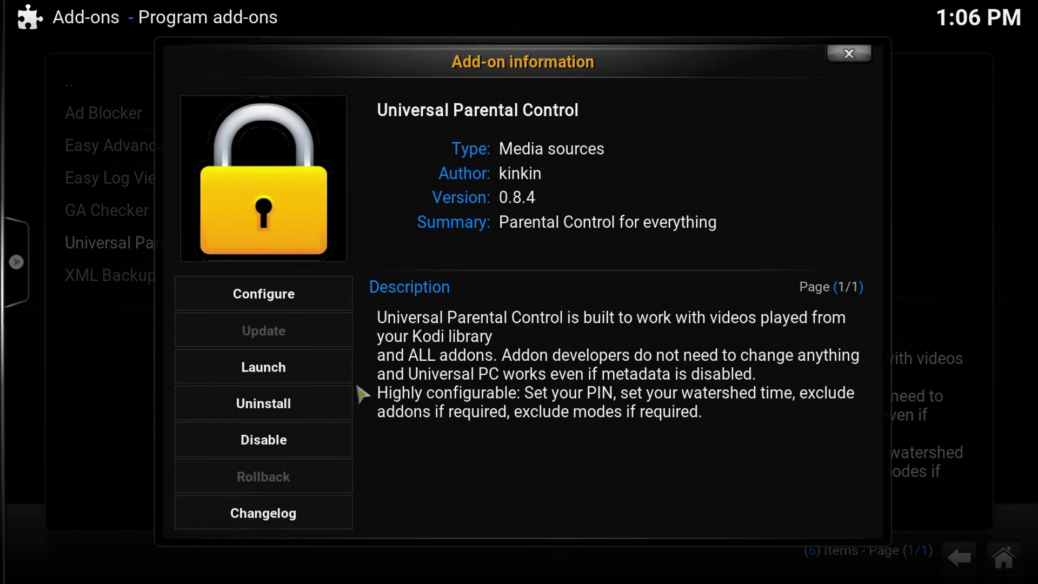
click(850, 54)
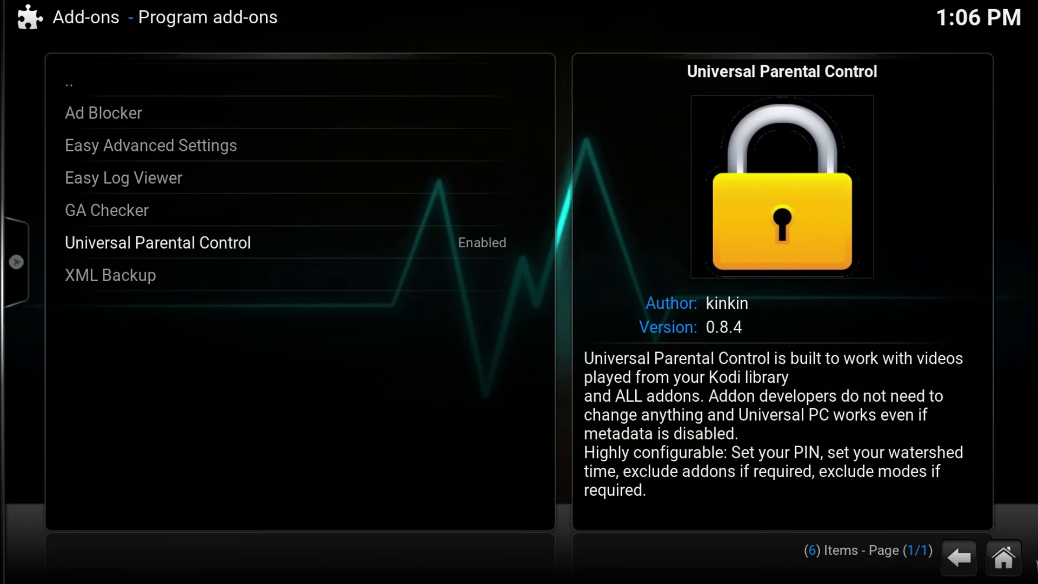
click(1003, 557)
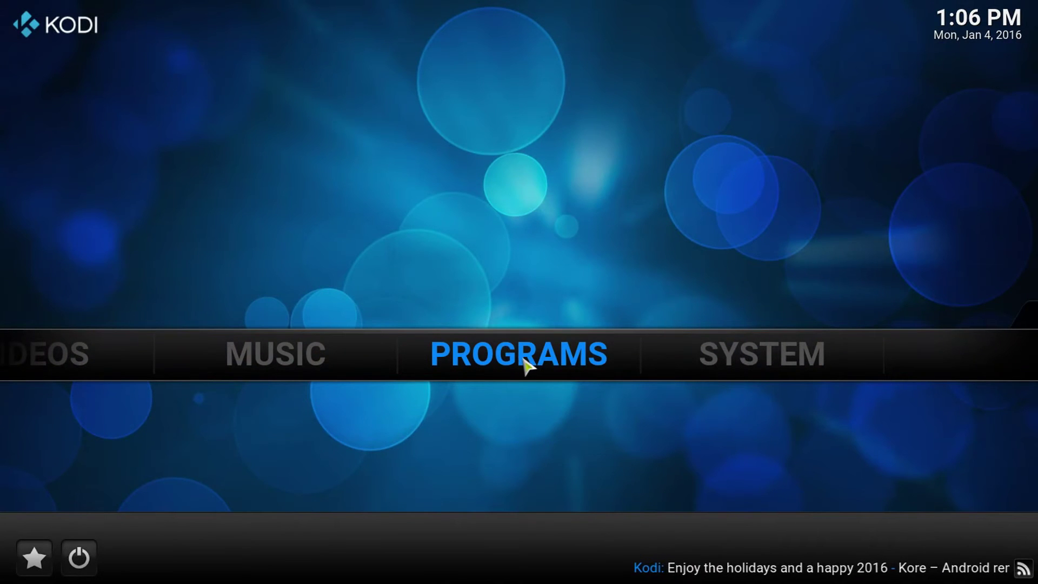
Launch Universal Parental Control from Programs and view its locked settings
click(527, 368)
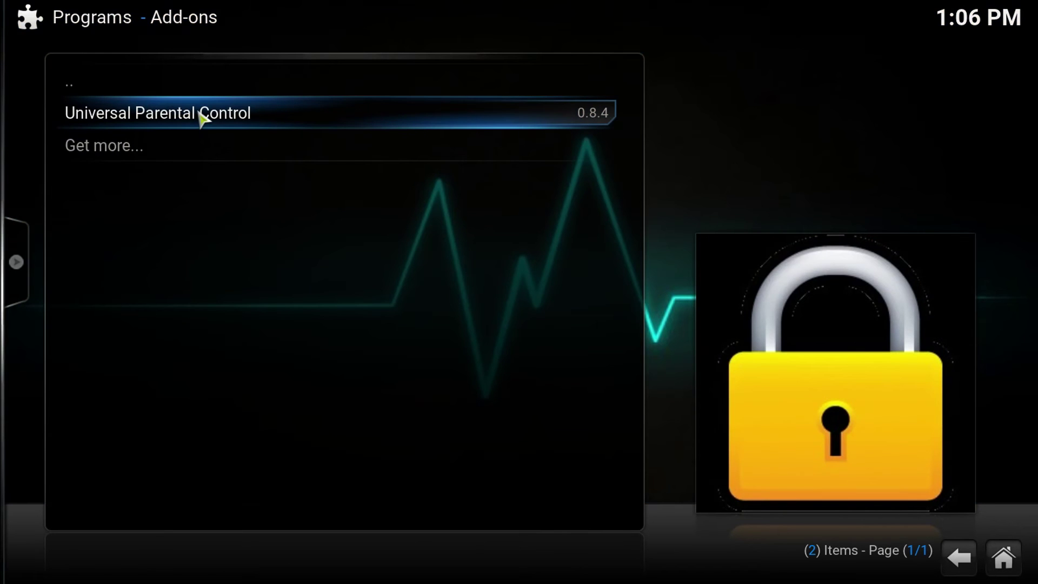
click(201, 118)
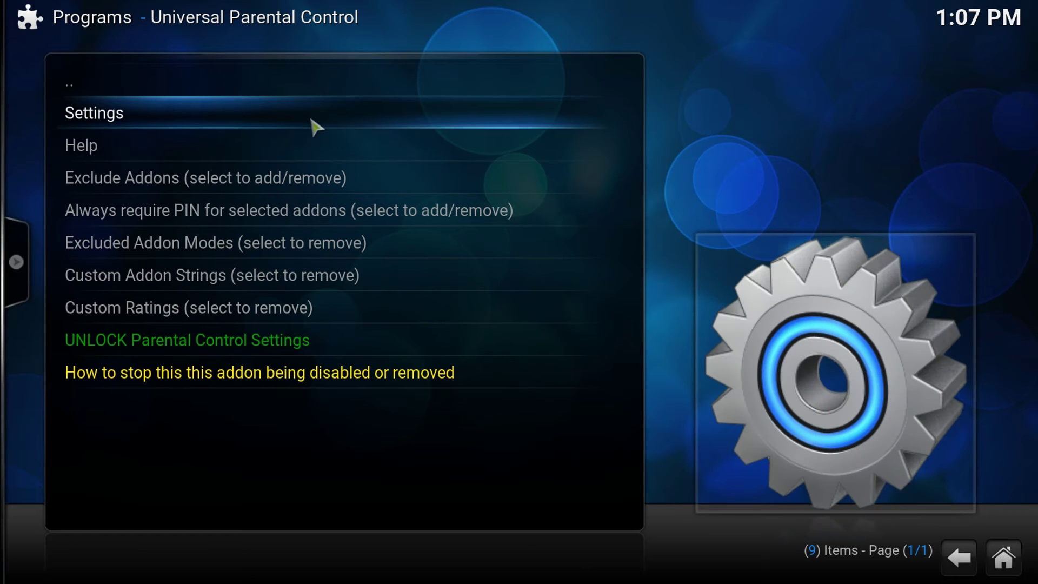
click(310, 121)
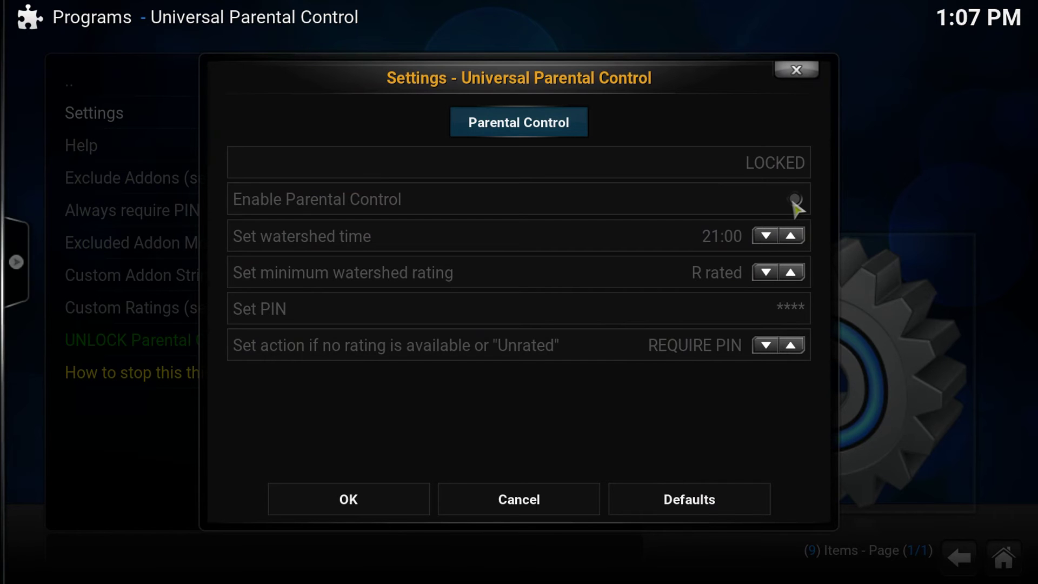
Unlock the parental control settings by entering the PIN
click(398, 503)
click(250, 346)
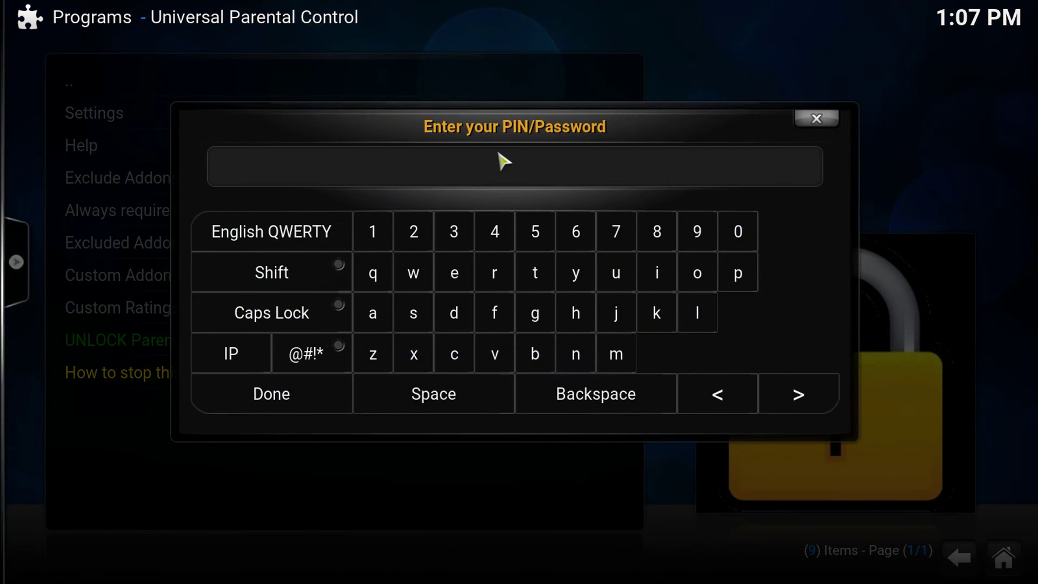
text(1)
click(328, 399)
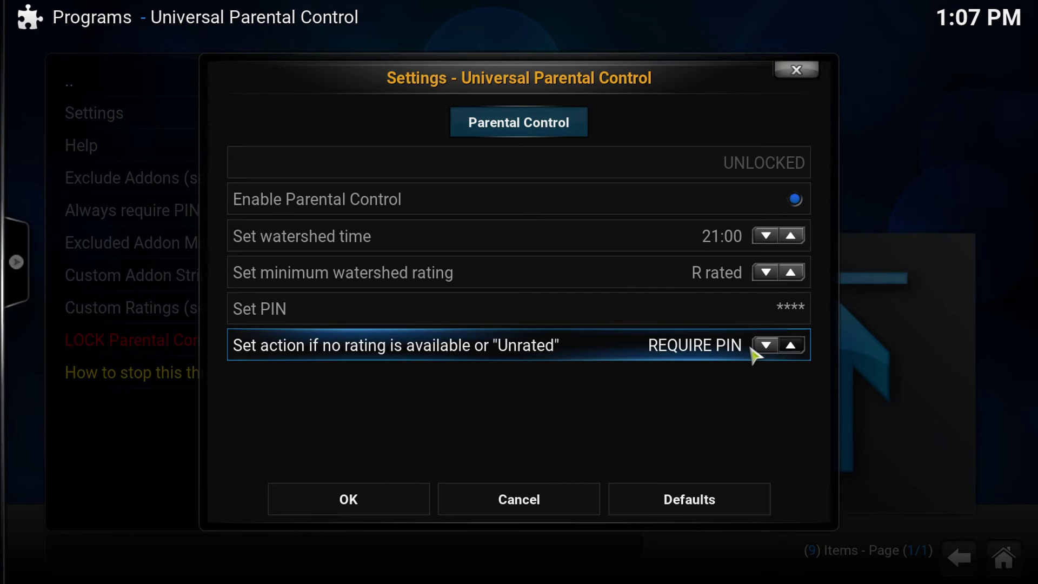
Enable parental control with unrated content kept at REQUIRE PIN, and save
click(765, 346)
click(785, 349)
click(350, 499)
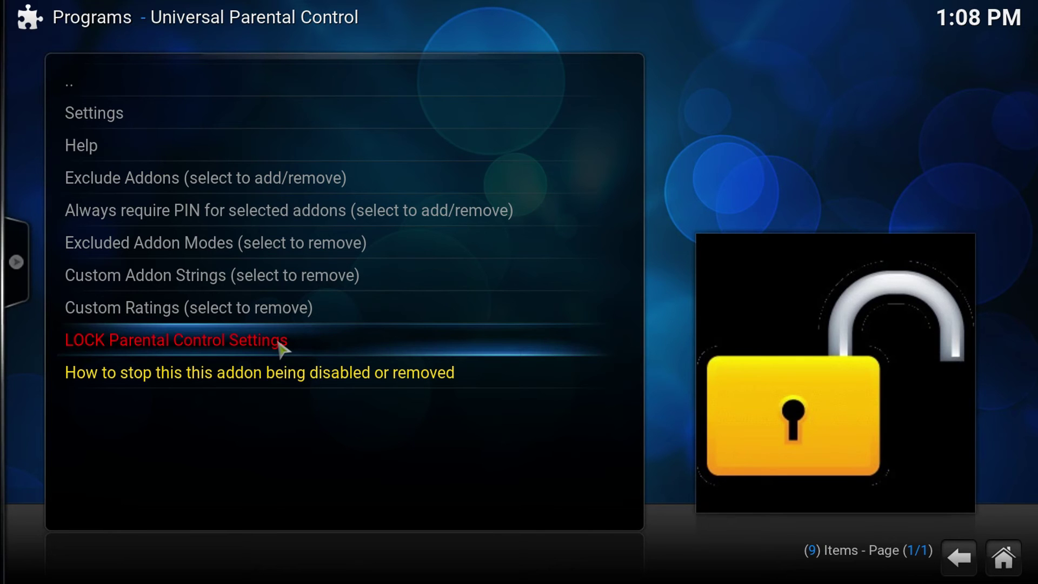
Lock the parental control settings with the PIN and verify they show LOCKED
click(280, 348)
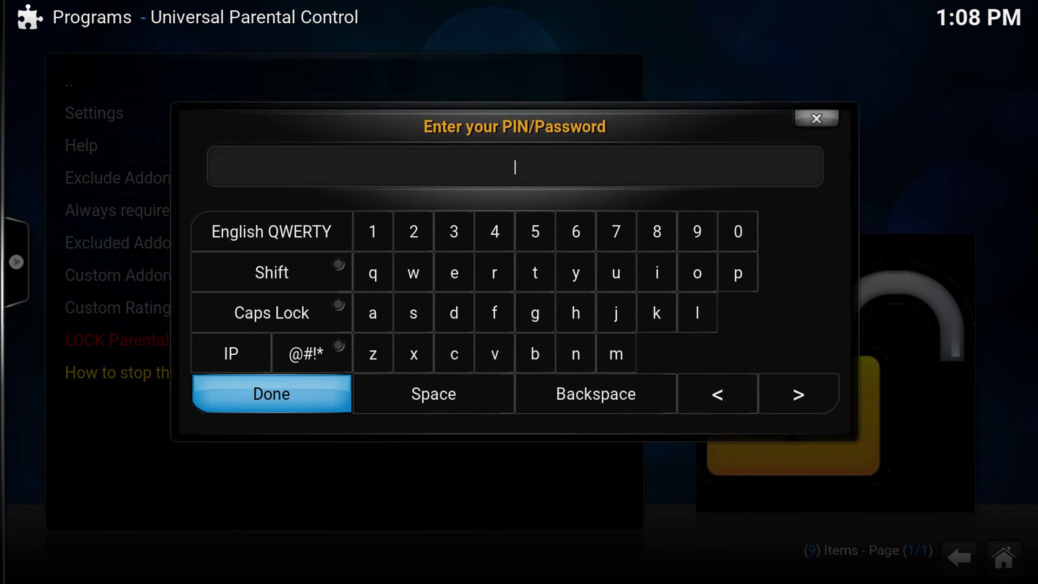
text(1234)
click(300, 395)
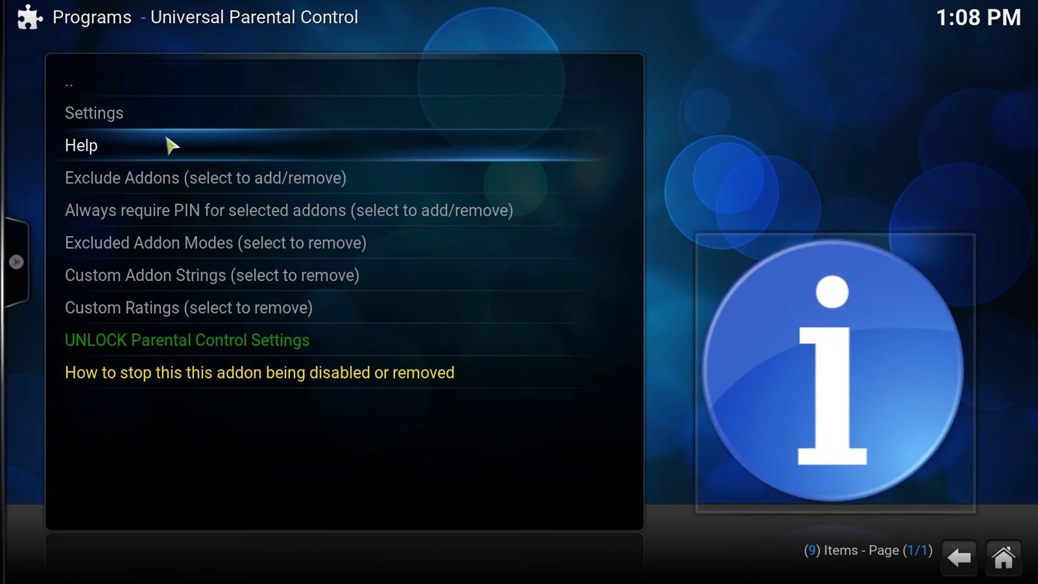
click(174, 111)
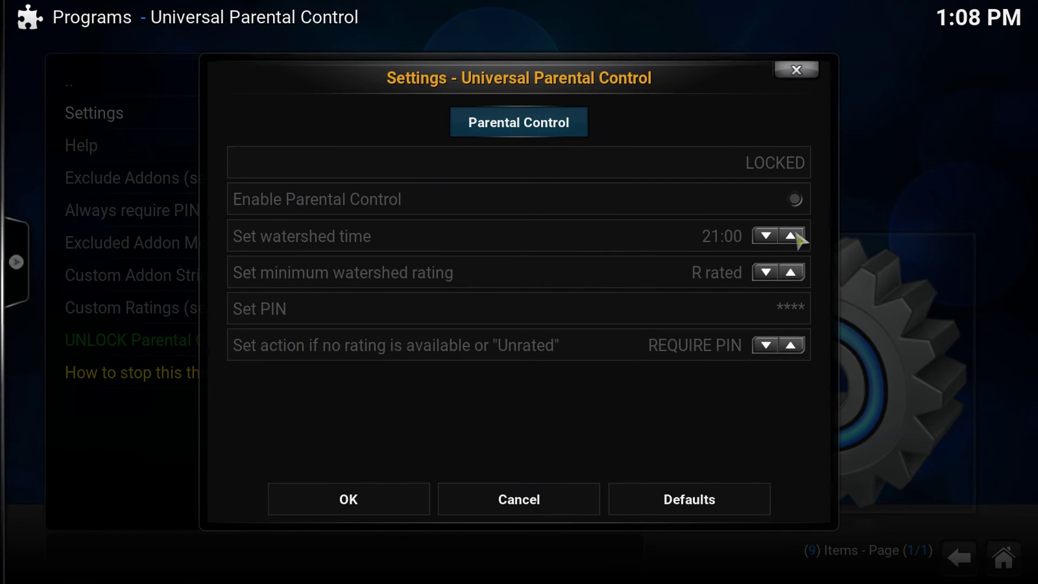
click(351, 500)
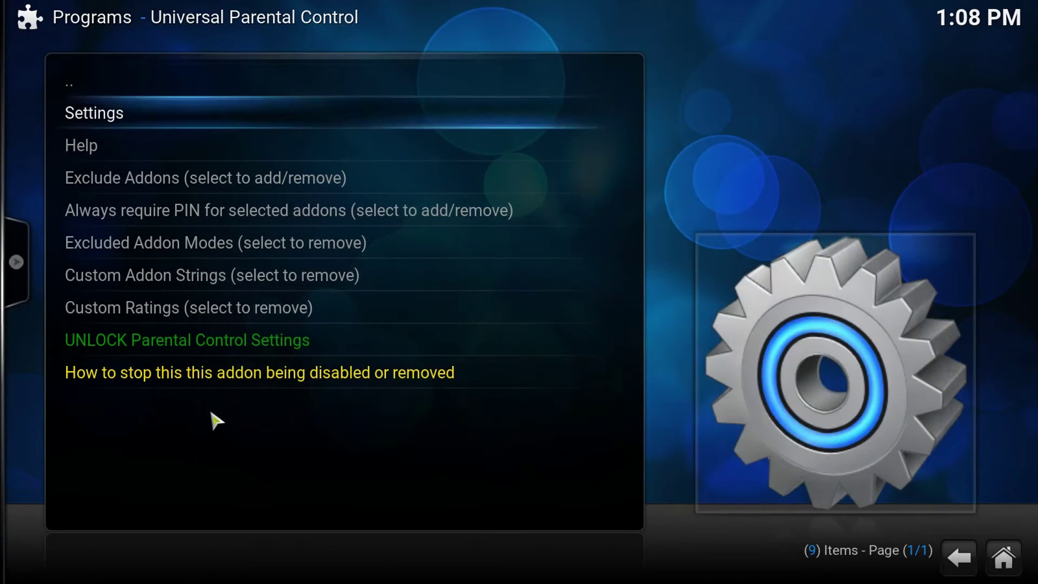